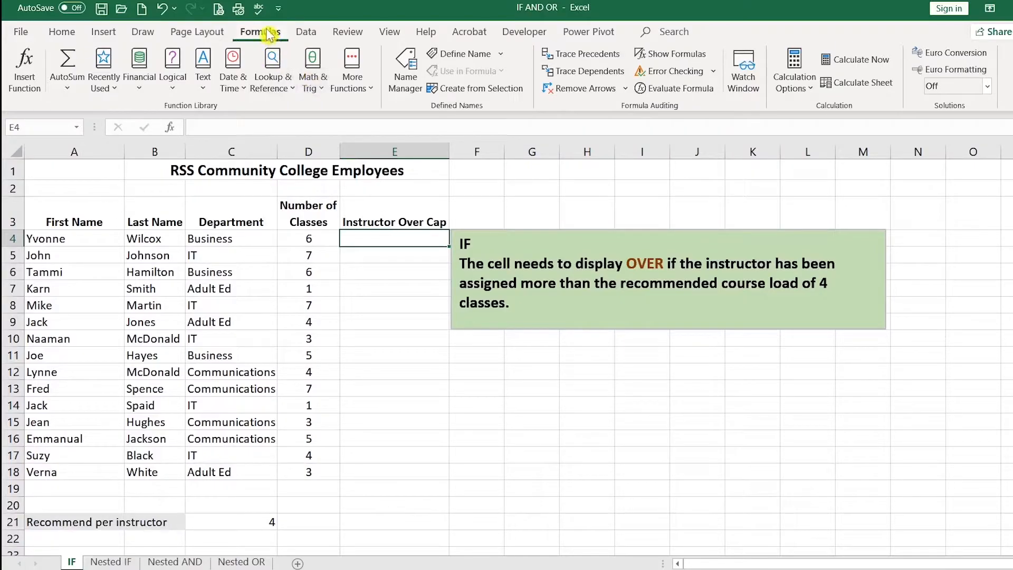
Step: Start an IF function in cell E4 with the logical test D4>C21
left_click(174, 90)
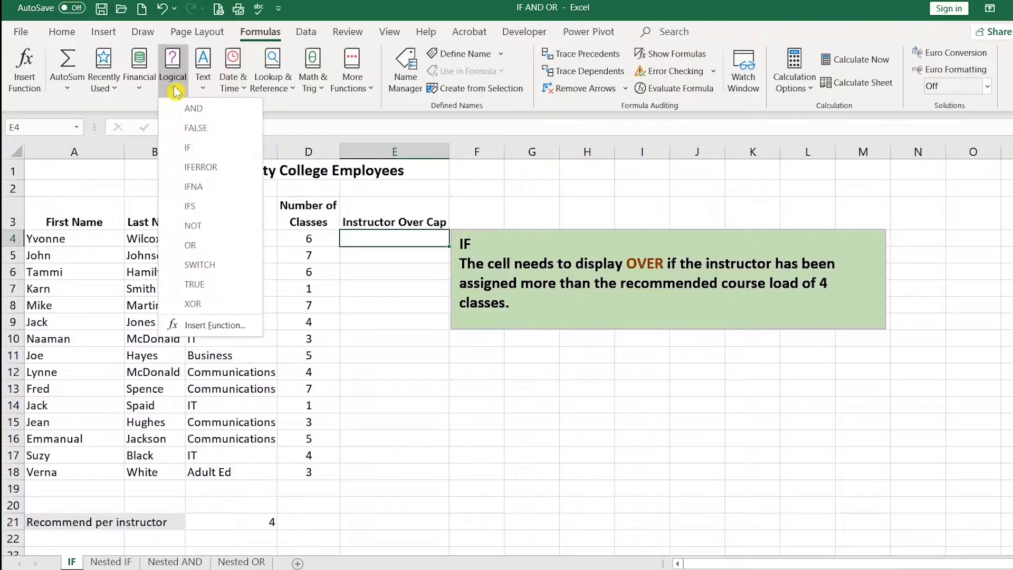
left_click(189, 148)
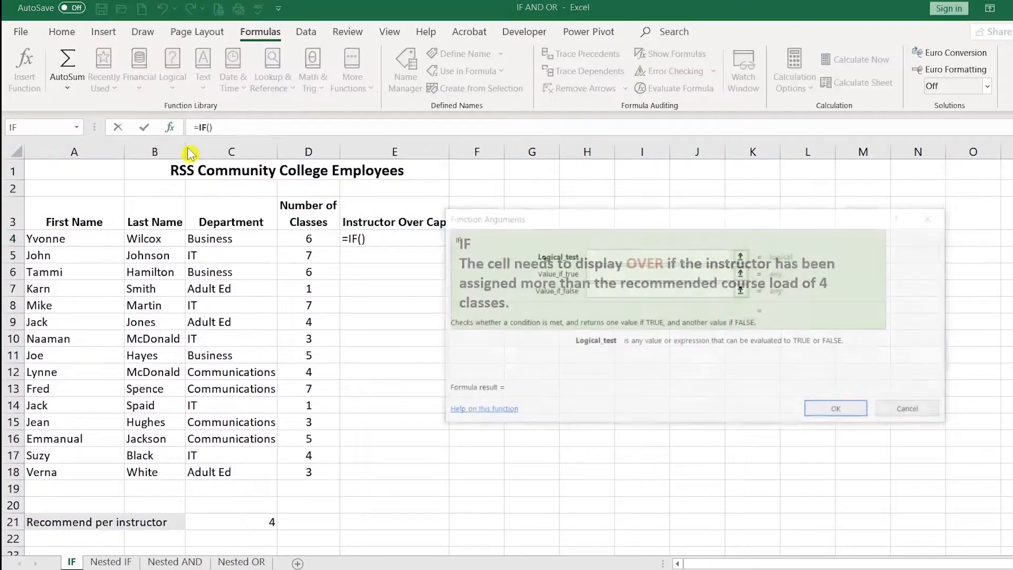
mouse_move(477, 226)
left_mouse_down()
mouse_move(506, 221)
mouse_move(491, 225)
left_mouse_up()
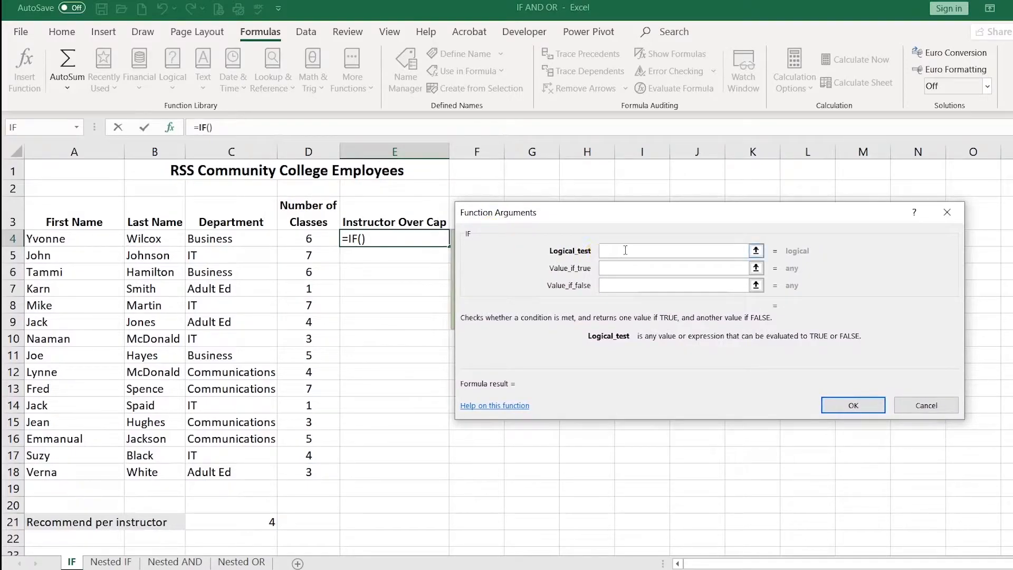
left_click(314, 238)
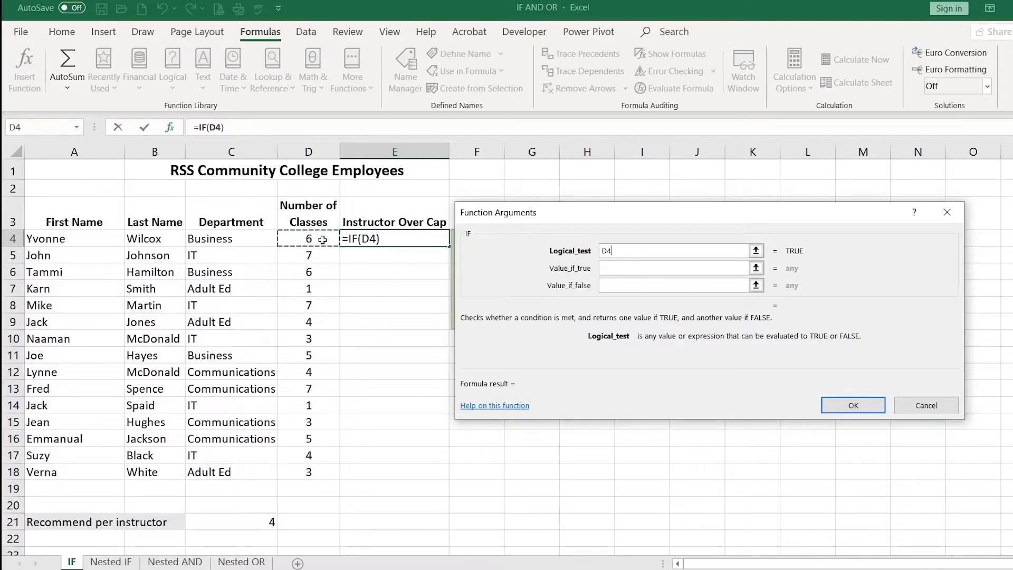
type(">")
left_click(219, 520)
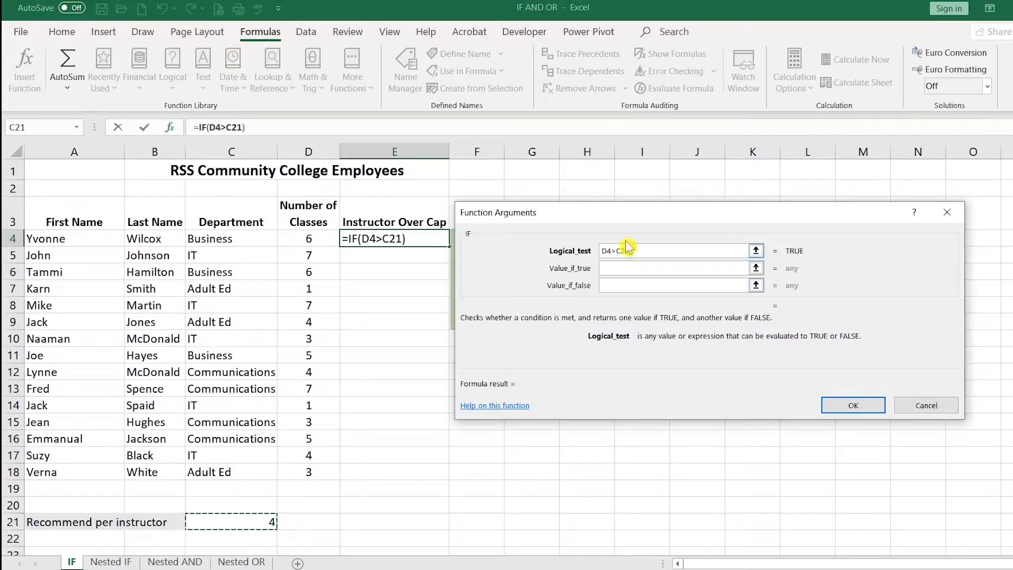
Step: Set the IF function to return "Over" when the test is true and empty text ("") when false
left_click(626, 268)
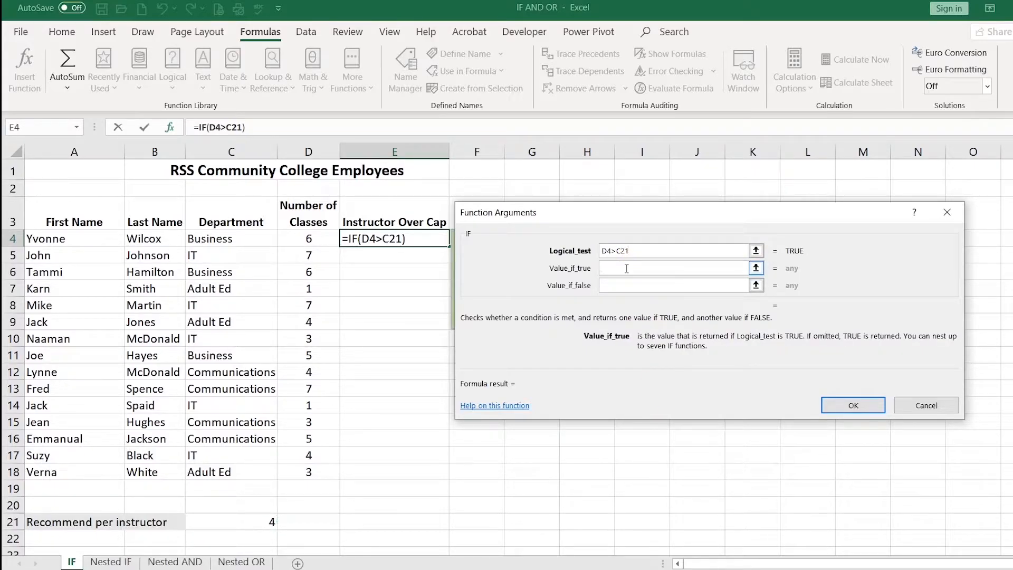
type("Over")
left_click(624, 287)
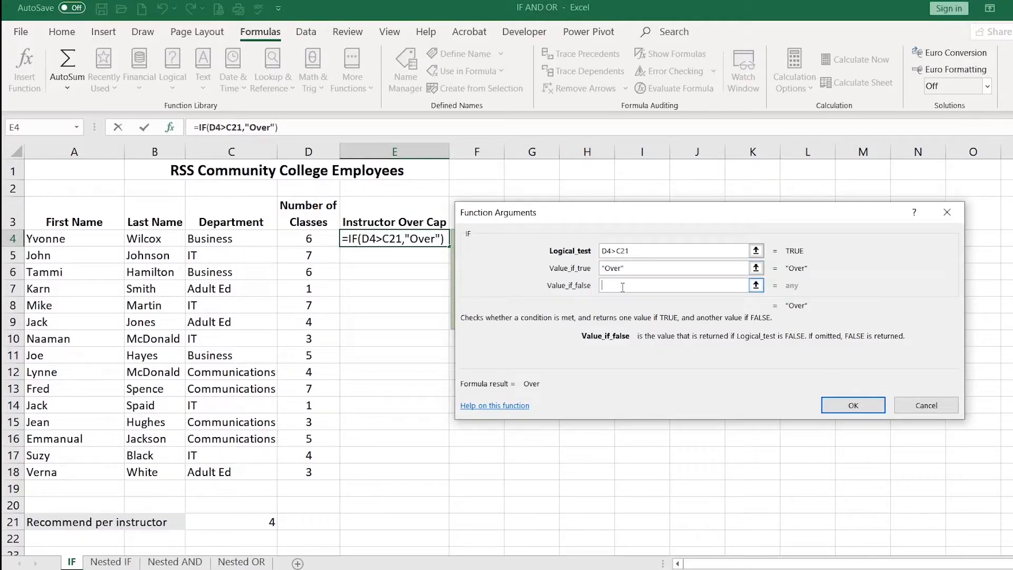
type("\"\"")
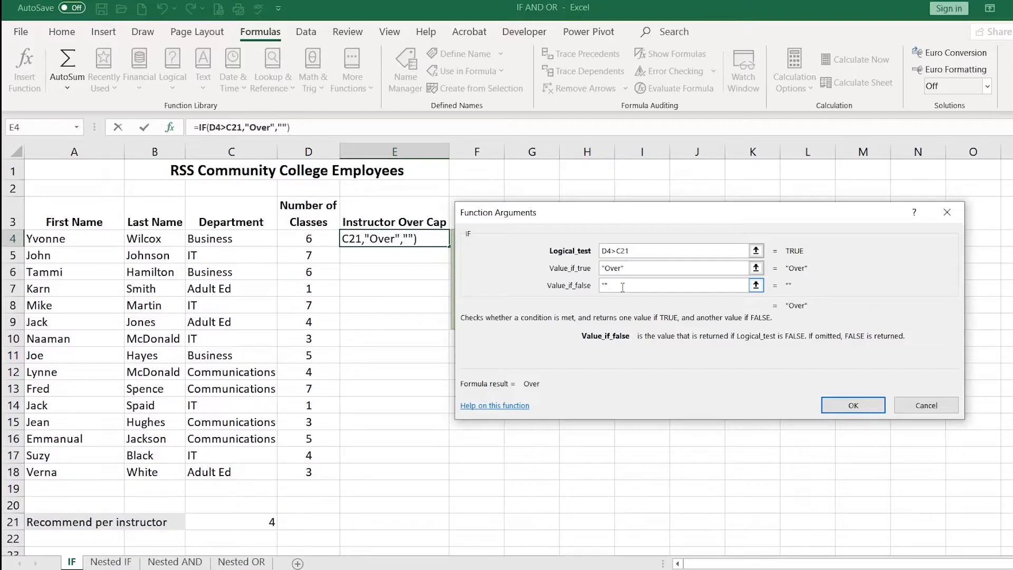
Step: Make the C21 reference in the logical test absolute ($C$21) and enter the IF formula in E4
left_click(650, 252)
left_click(639, 251)
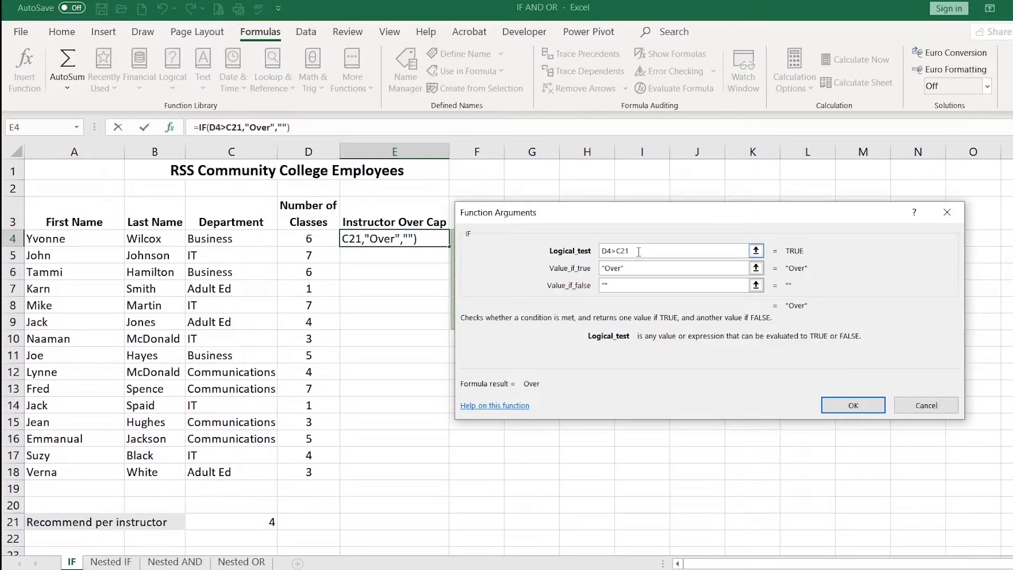
key("F4")
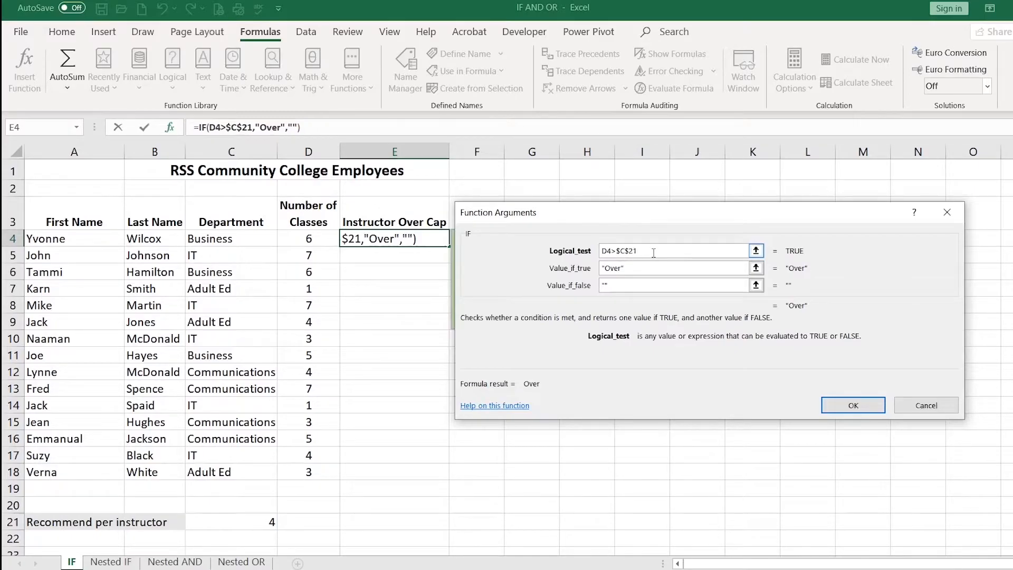
left_click(846, 405)
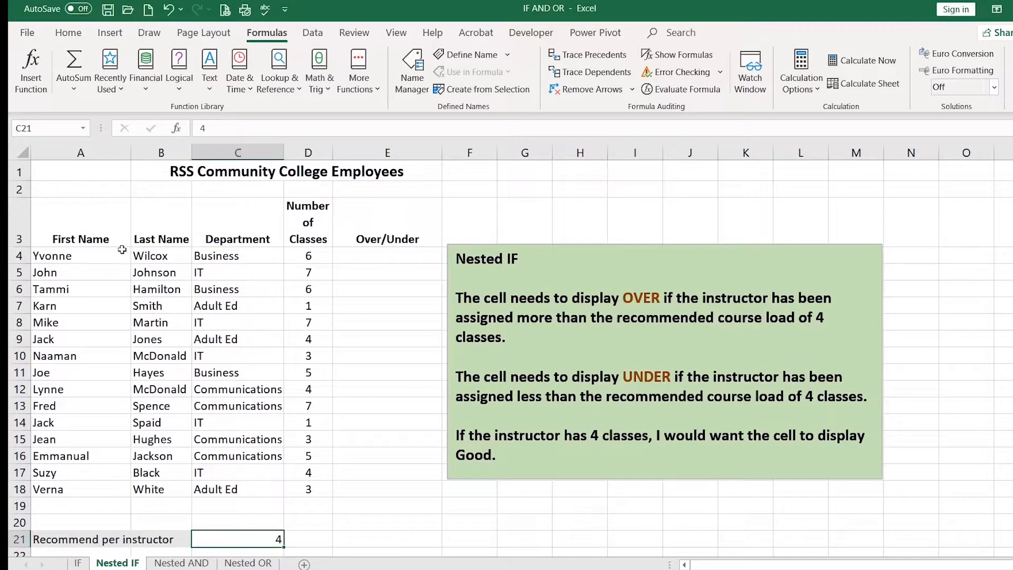
left_click_drag(75, 236, 306, 231)
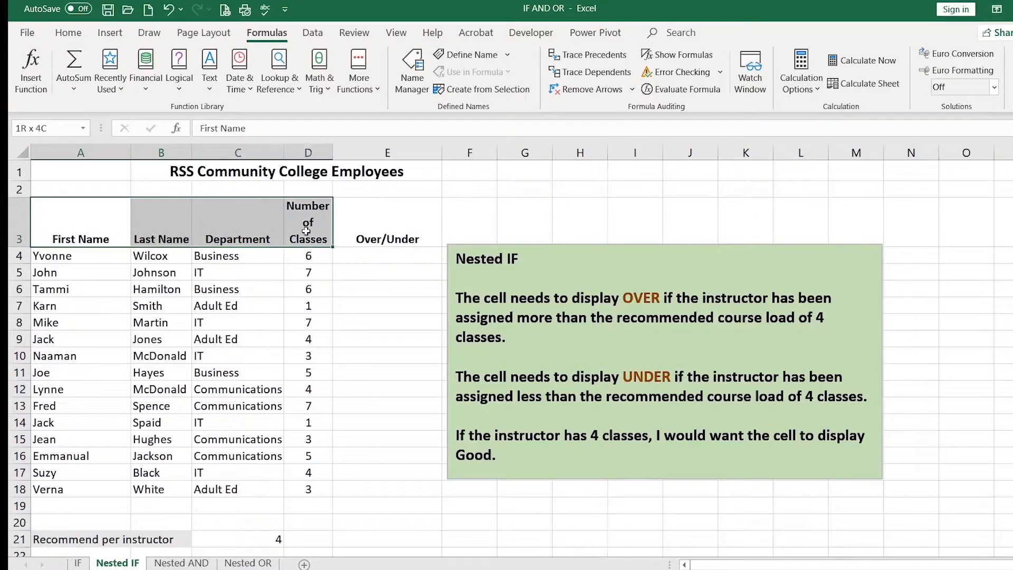
left_click(248, 537)
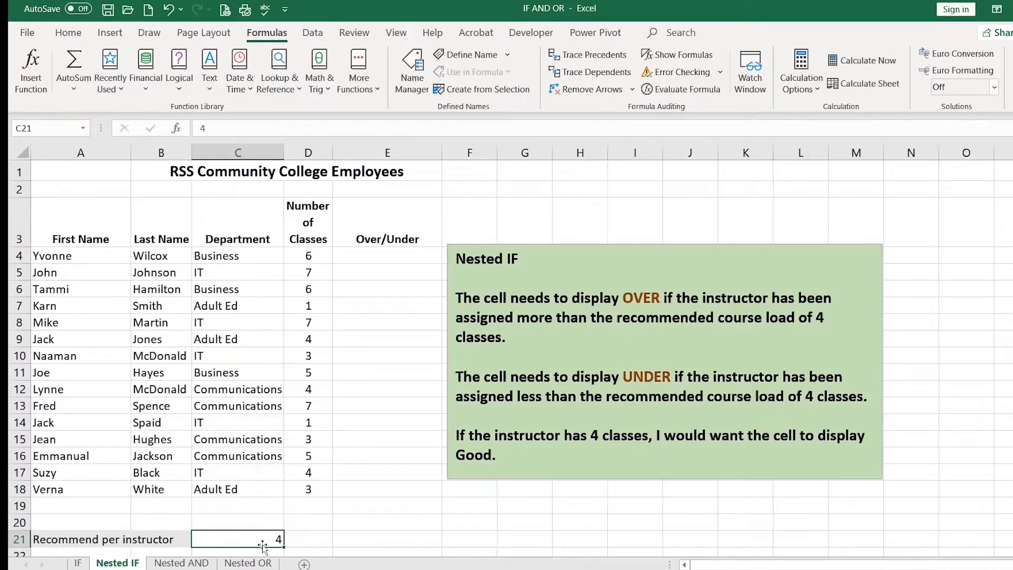
left_click_drag(405, 254, 415, 484)
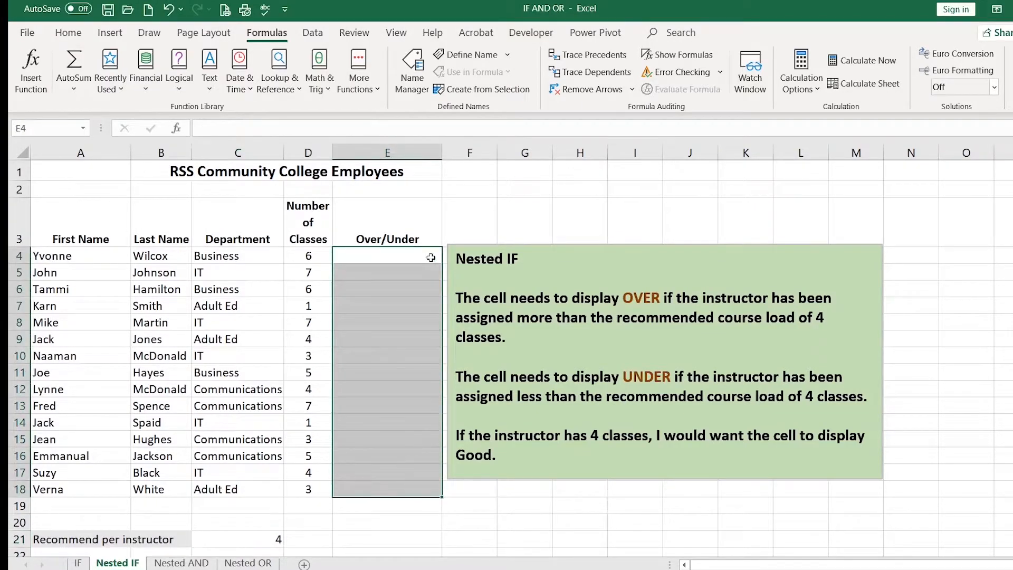
Step: Start an IF function in the Over/Under cell E4 with the logical test D4>$C$21
left_click(399, 255)
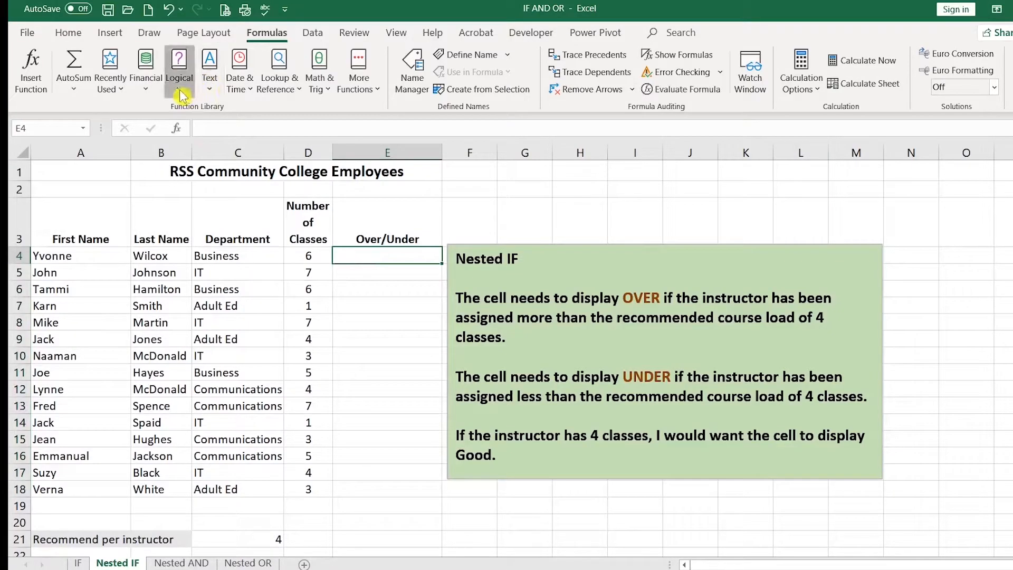
left_click(179, 68)
left_click(219, 148)
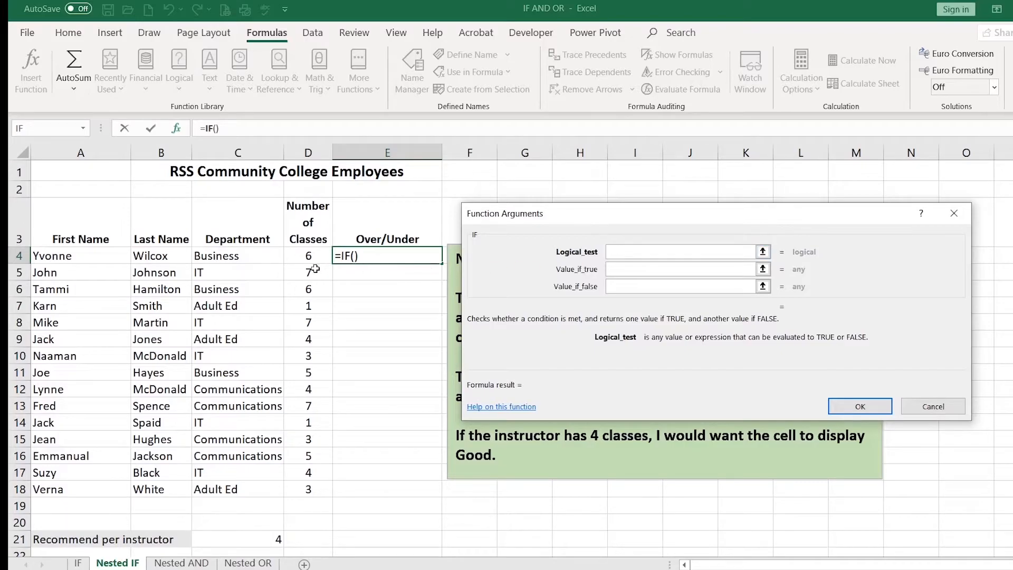
left_click(308, 257)
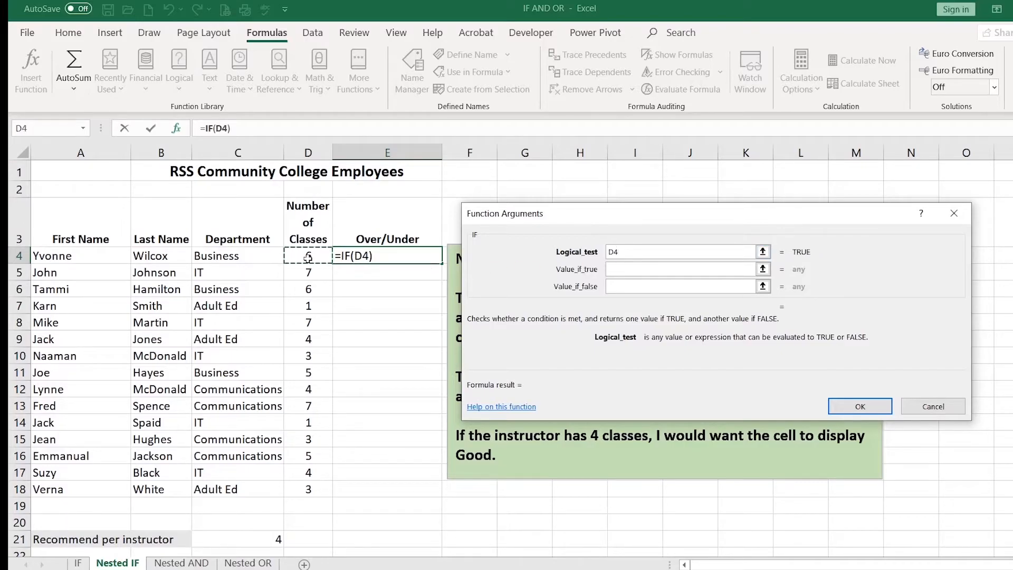
type(">")
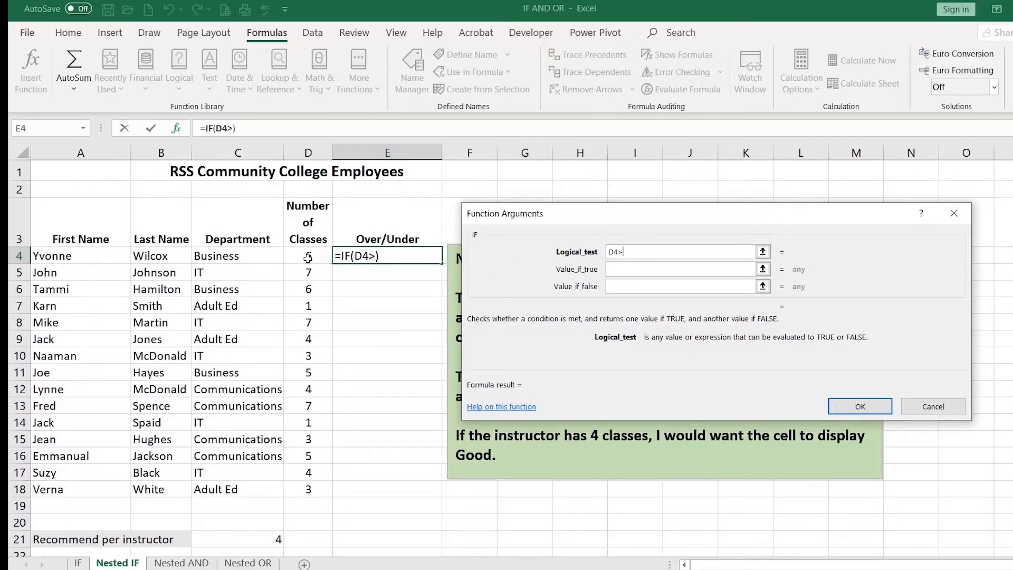
left_click(242, 539)
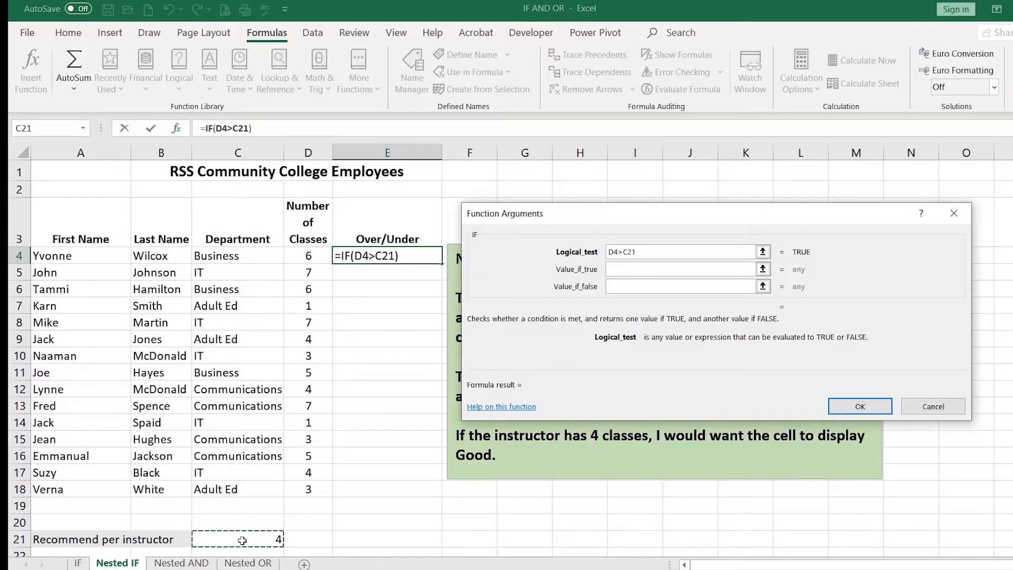
key("F4")
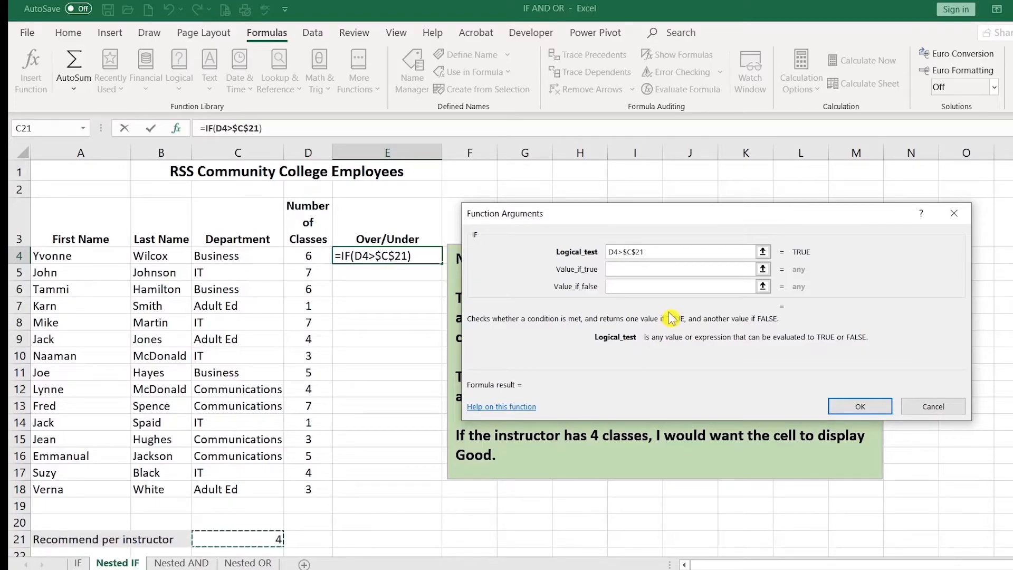
Step: Set the value if true to OVER and nest a second IF function as the value if false
left_click(638, 269)
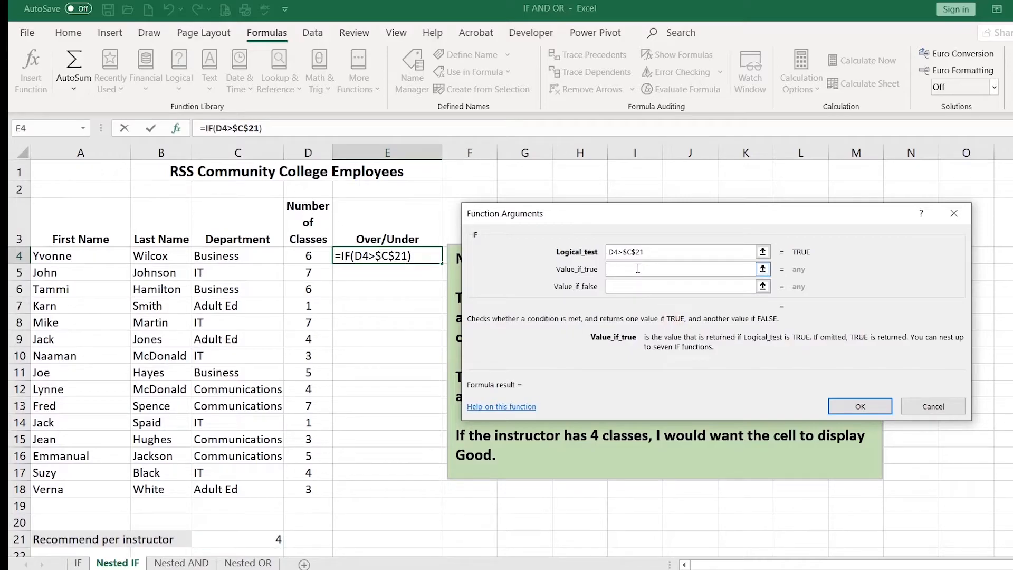
type("OVER")
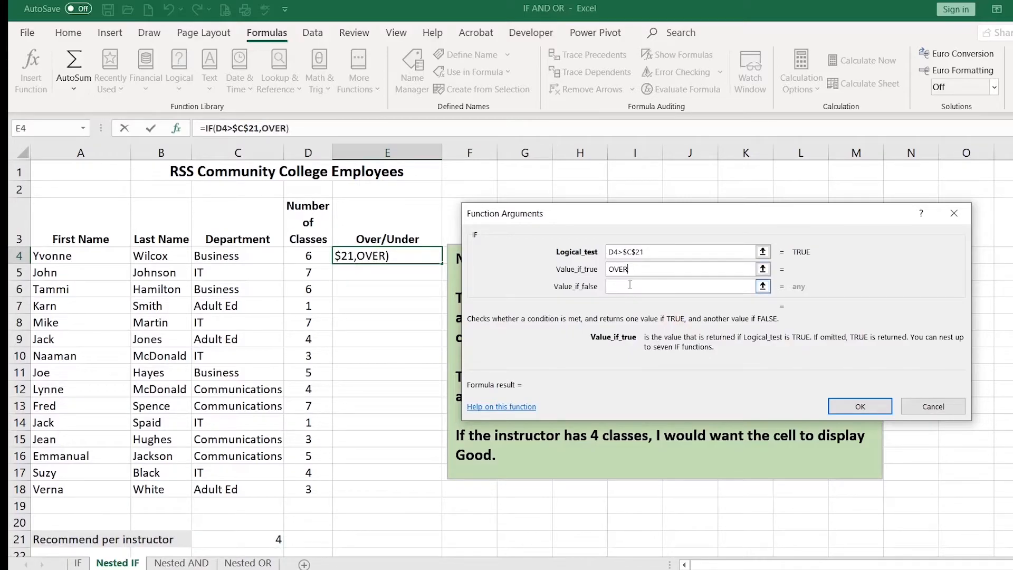
left_click(629, 286)
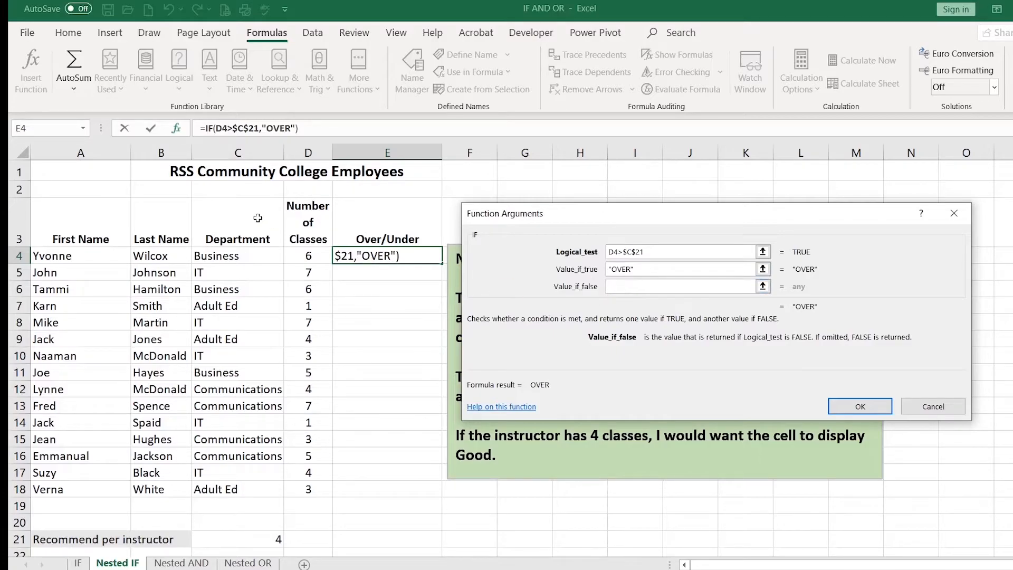
left_click(83, 129)
left_click(83, 129)
left_click(84, 129)
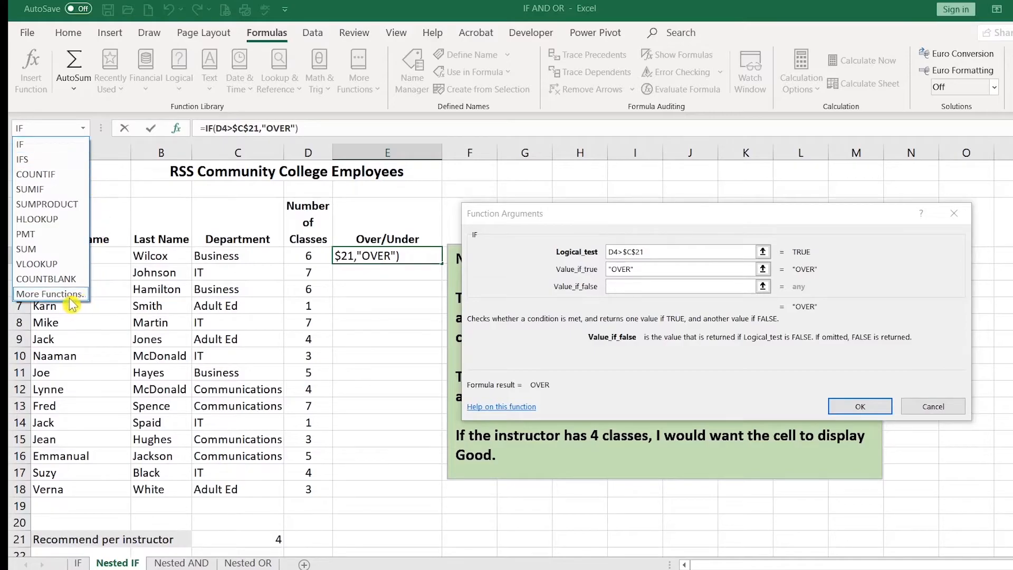
left_click(42, 152)
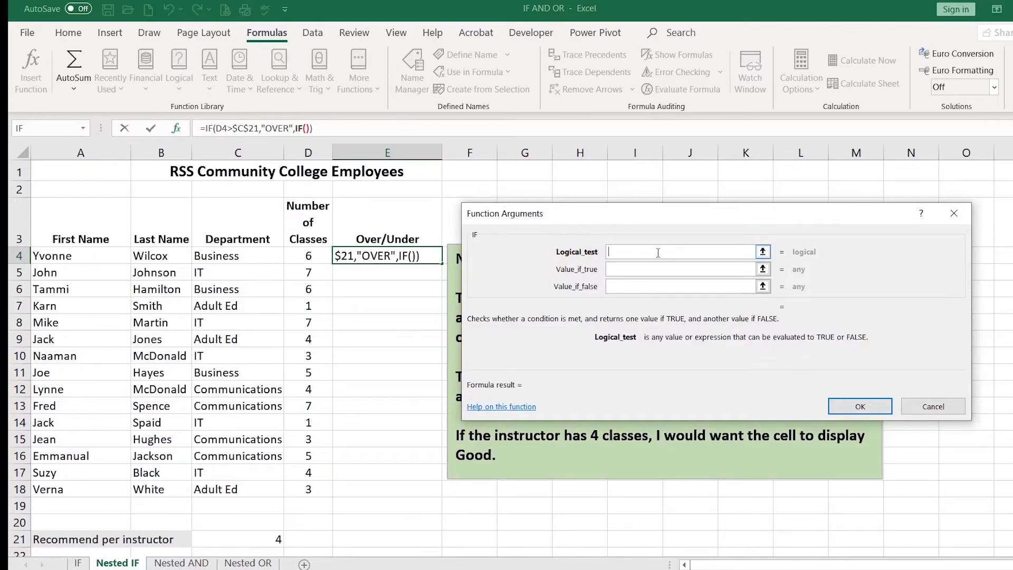
Step: Set the nested IF's logical test to D4<$C$21 with an absolute reference to the recommended class count
left_click(315, 255)
type("<")
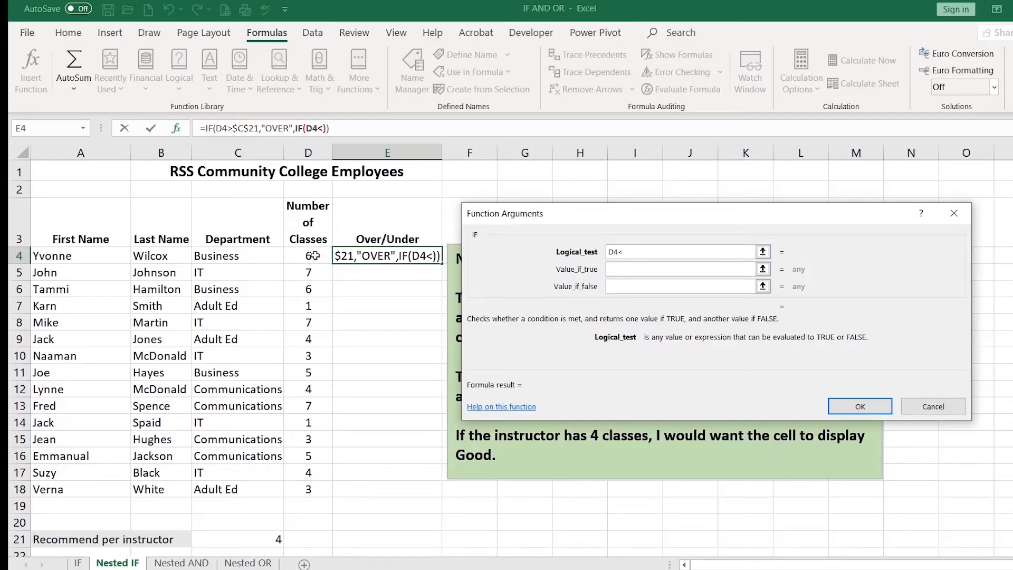
left_click(236, 535)
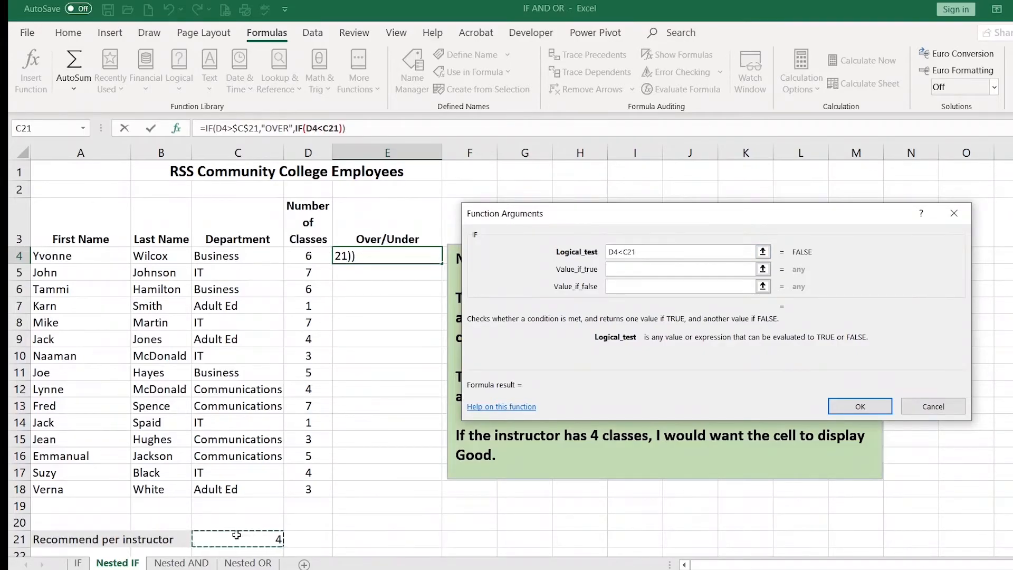
key("F4")
key("Tab")
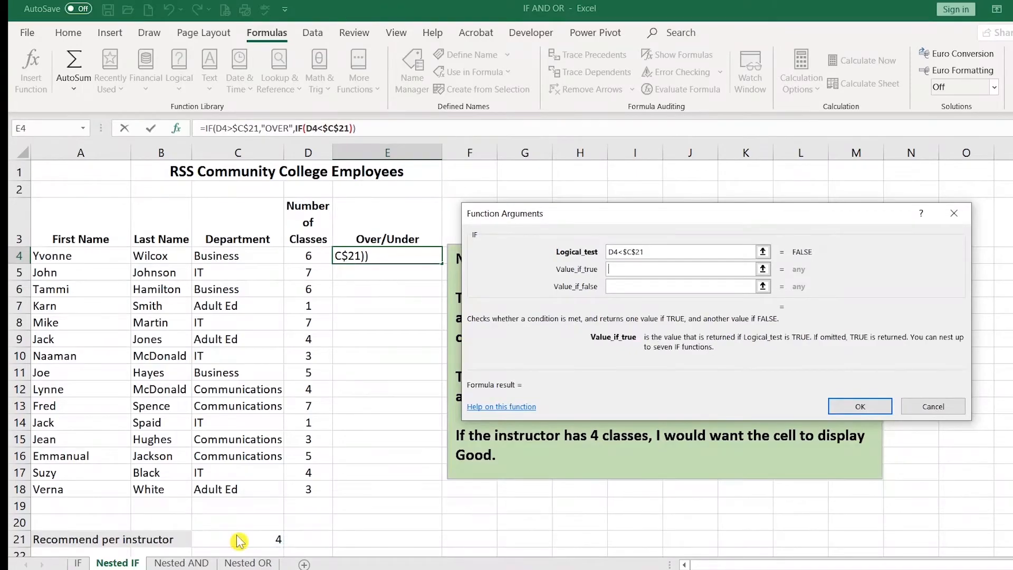
Step: Have the nested IF return UNDER when true and empty text ("") when false, and enter the formula
type("UNDER")
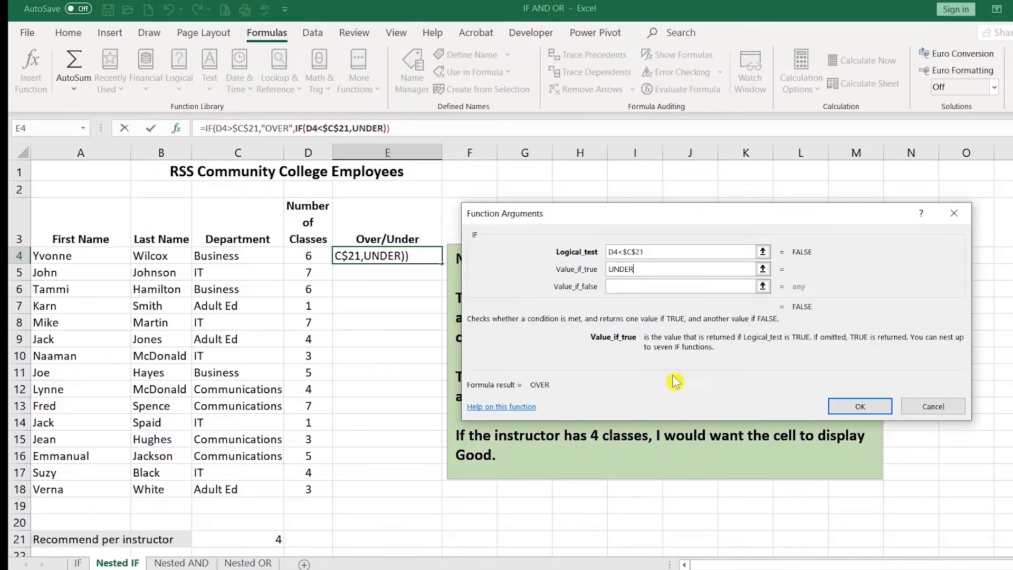
left_click(636, 290)
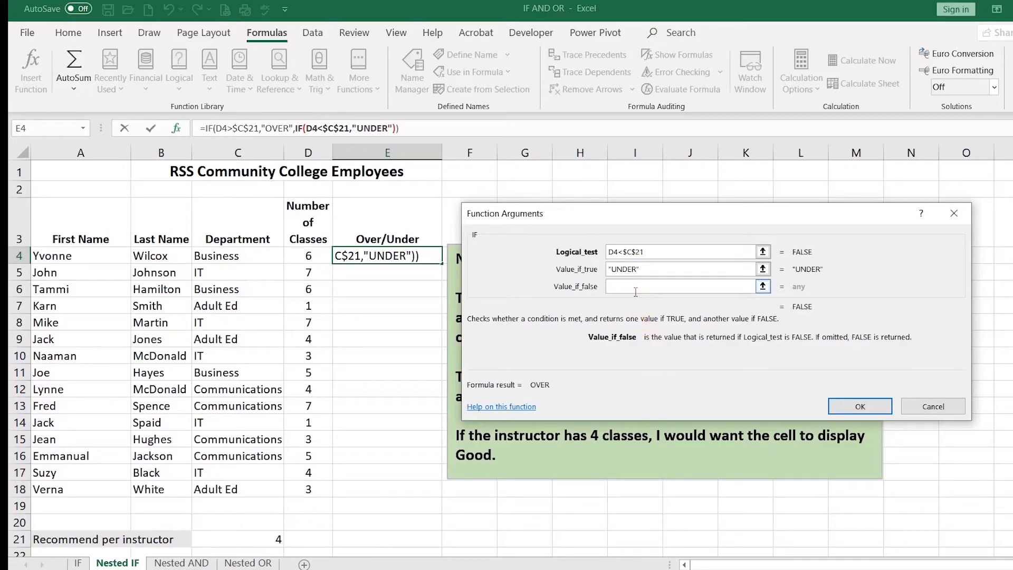
type("\"\"")
left_click(861, 407)
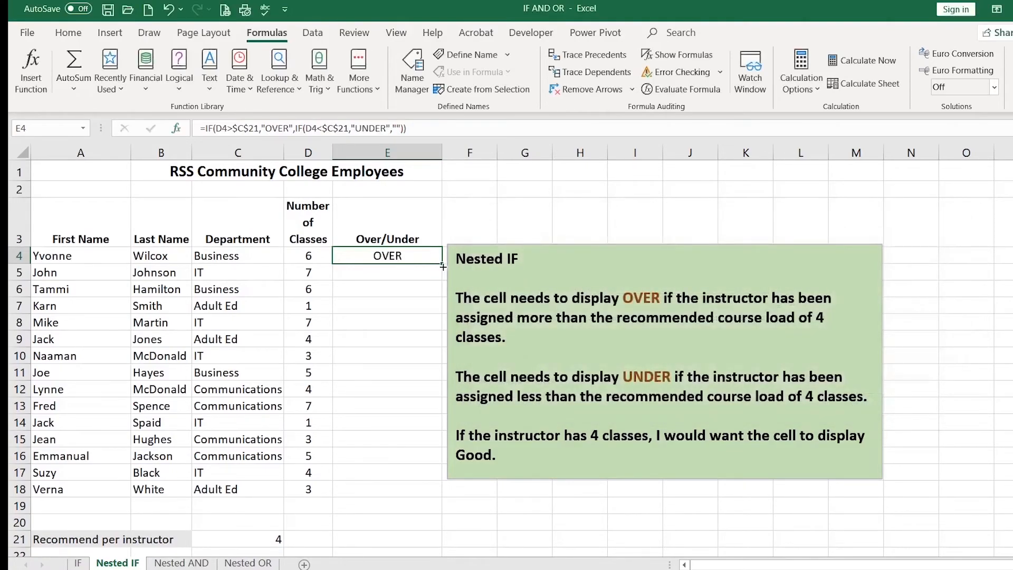
Step: Fill the nested IF formula from E4 down to E18 and check the first rows against their class counts
double_click(443, 267)
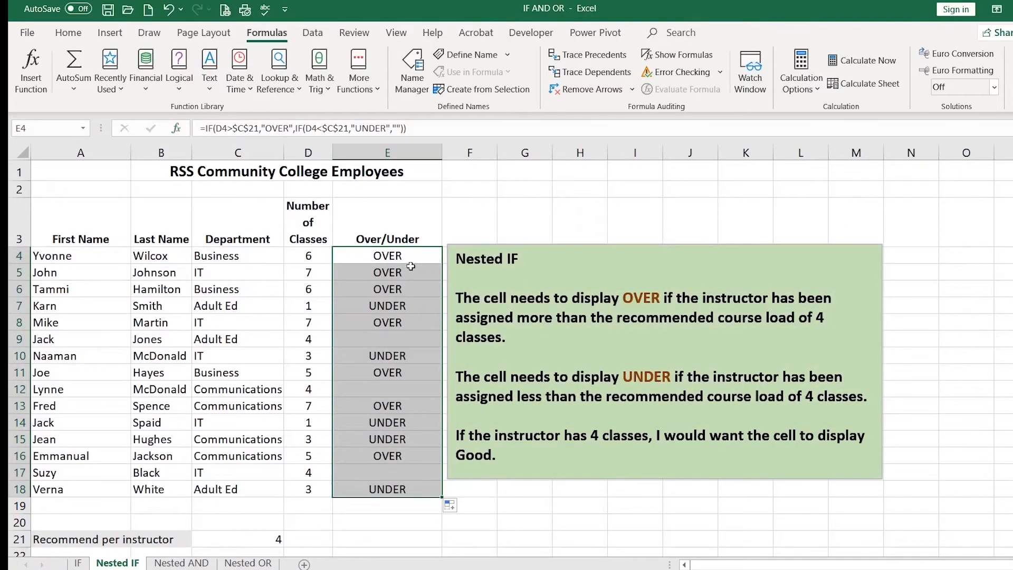
left_click(390, 259)
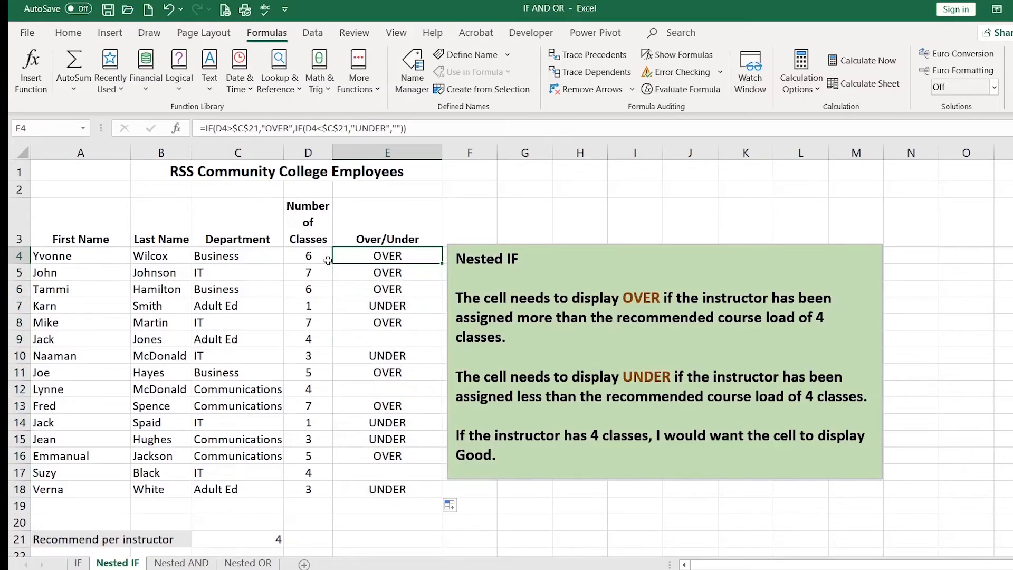
left_click(357, 275)
left_click(361, 293)
left_click(363, 305)
left_click(312, 302)
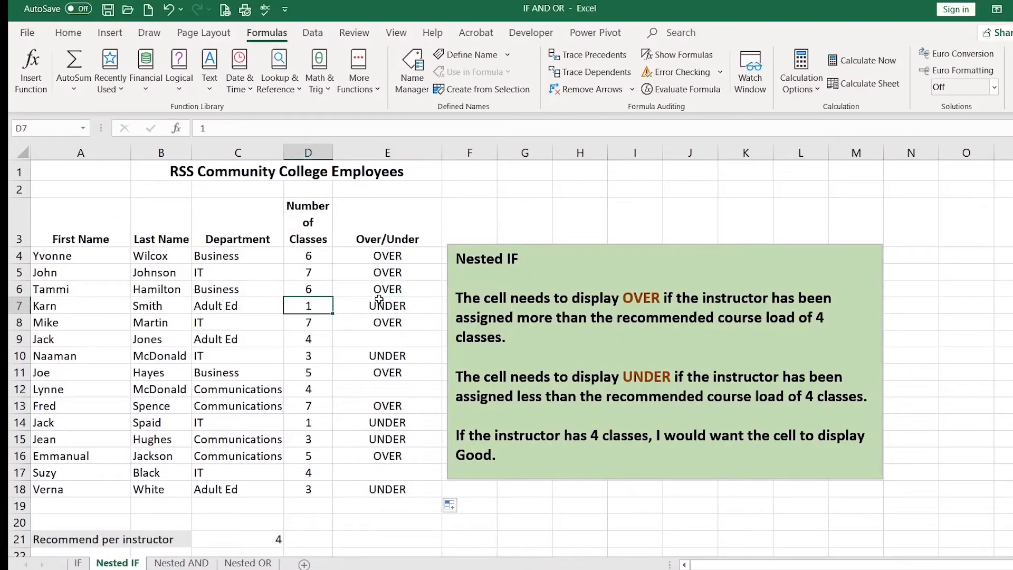
left_click(359, 340)
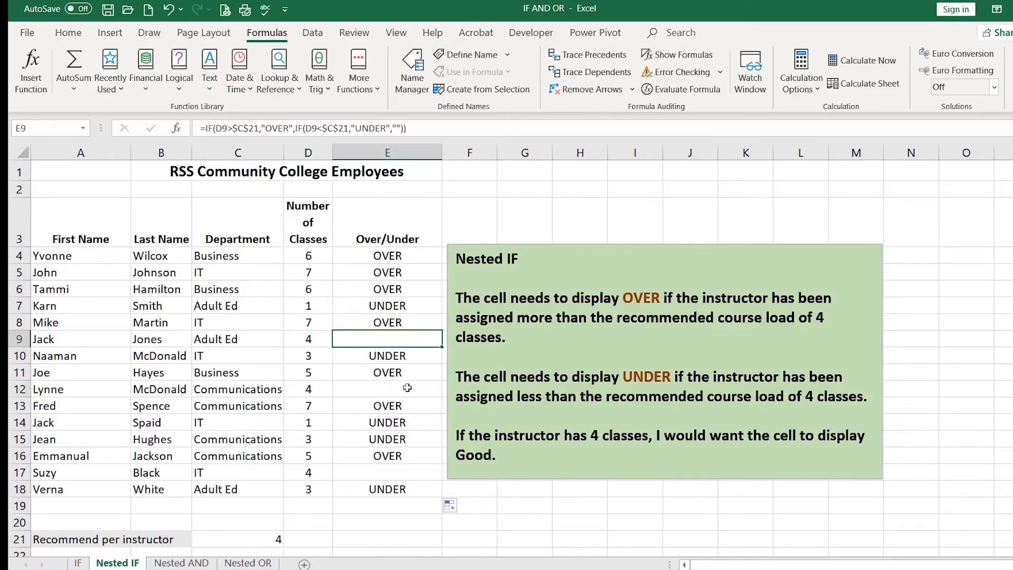
Step: In E17, change the nested IF's value if false from empty text to "EQUAL" and enter the formula
left_click(405, 388)
left_click(411, 337)
left_click(394, 383)
left_click(387, 471)
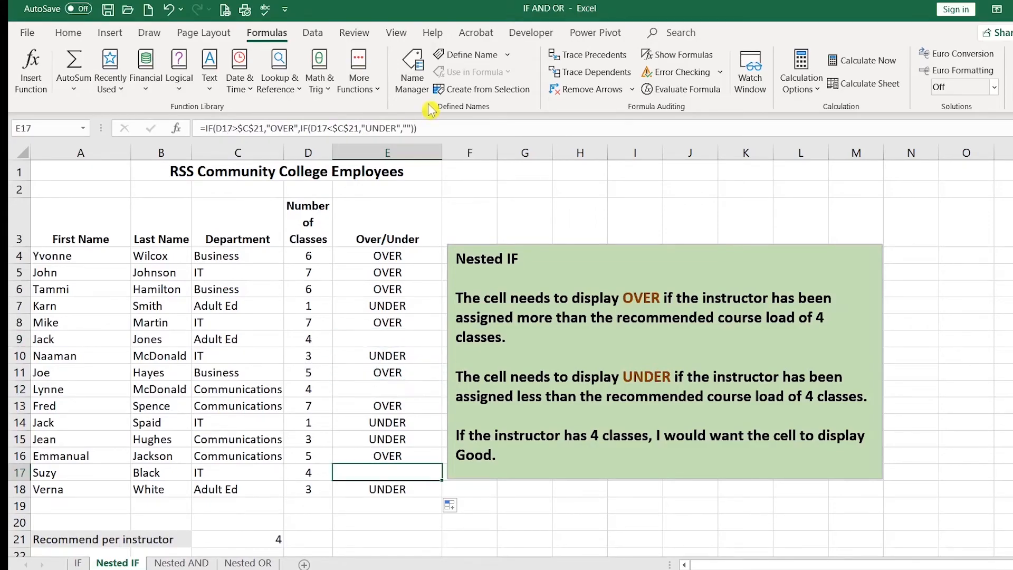
left_click(408, 129)
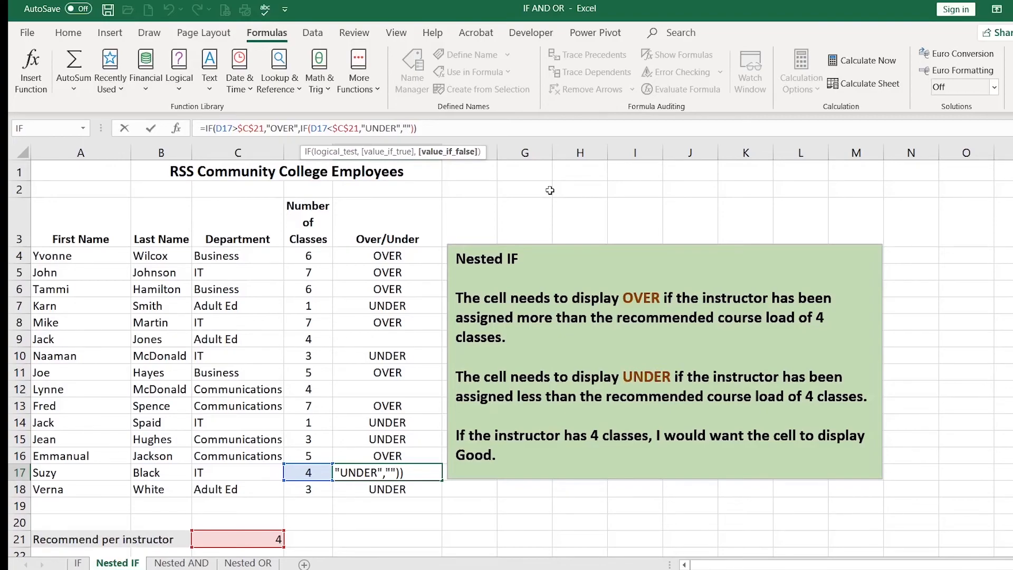
type("Equa")
key("BackSpace")
key("BackSpace")
key("BackSpace")
type("QUAL")
left_click(418, 471)
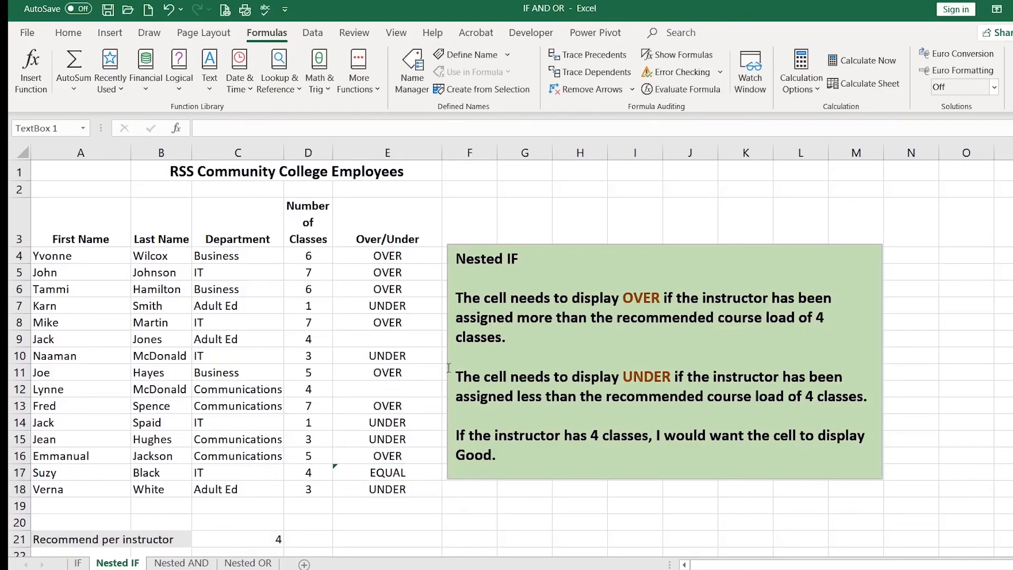
Step: Fill the revised formula from E17 up the Over/Under column and check rows 9, 12 and 17 against their class counts
left_click_drag(449, 454, 442, 338)
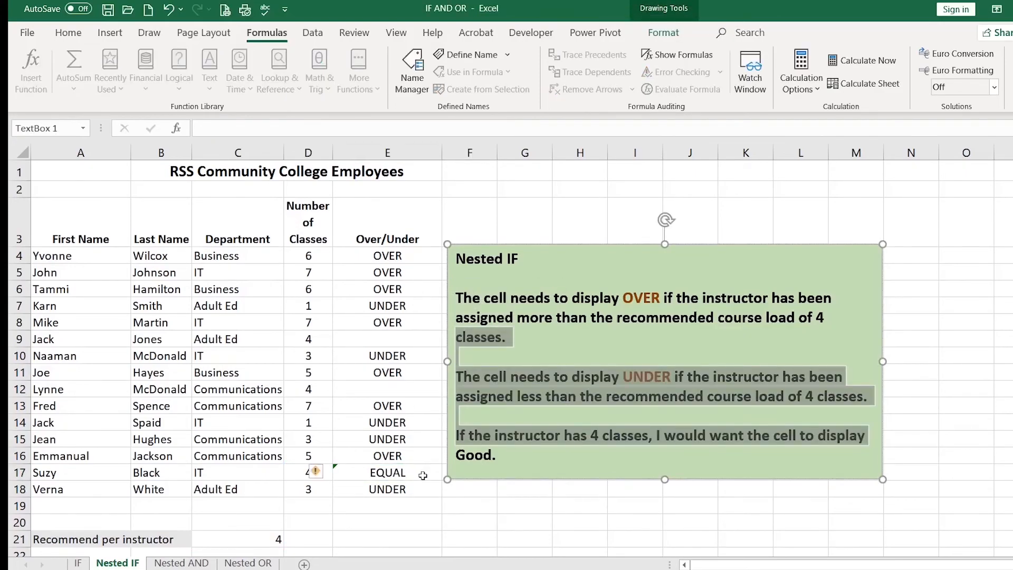
left_click(432, 476)
left_click_drag(440, 480, 413, 333)
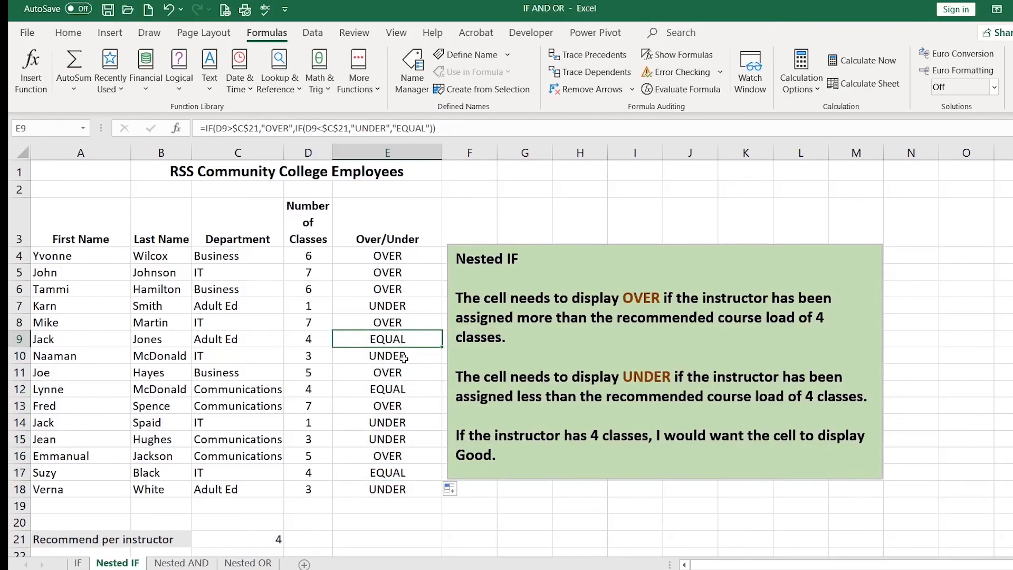
left_click(398, 389)
left_click_drag(307, 336, 351, 337)
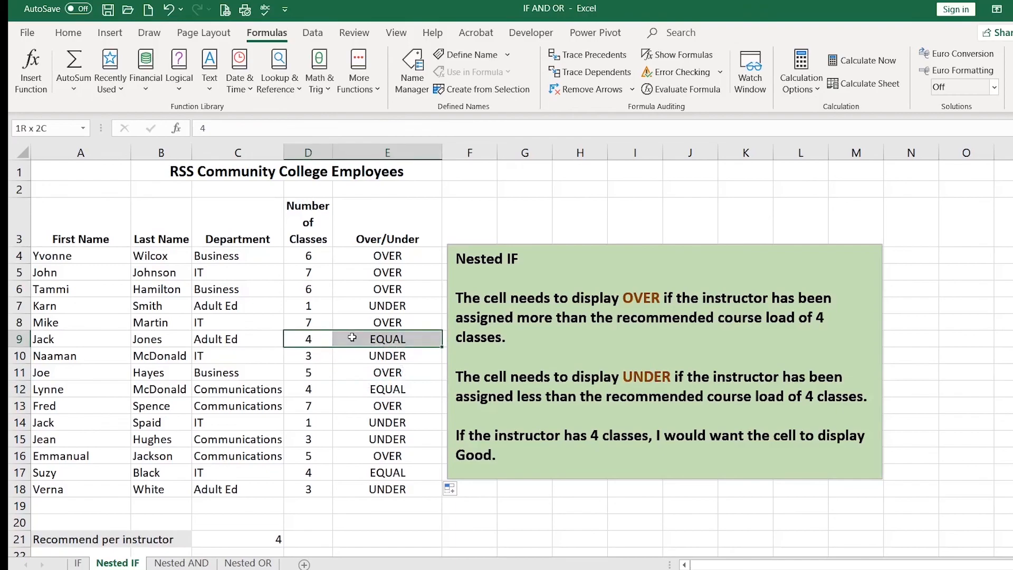
left_click_drag(319, 386, 353, 388)
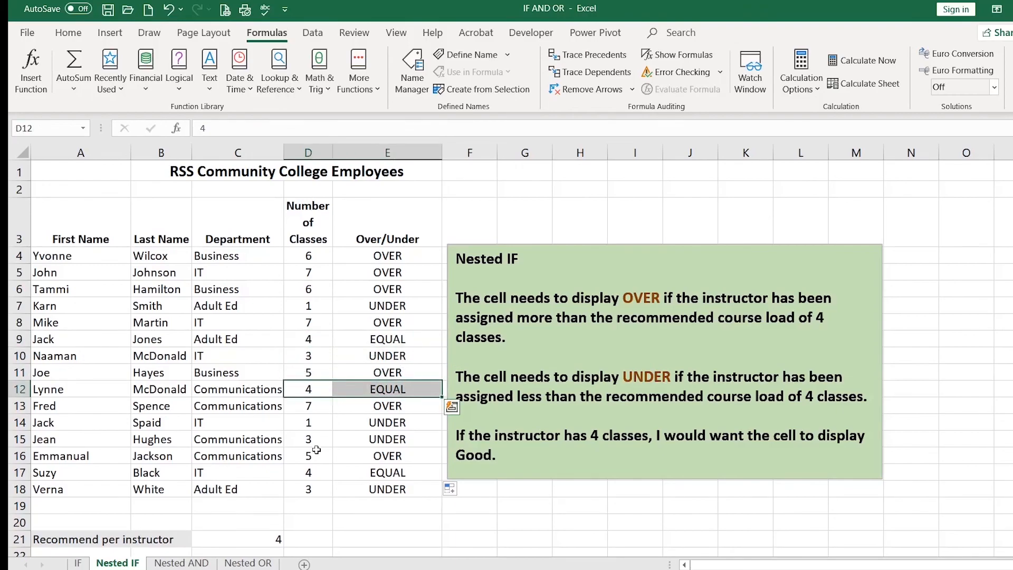
left_click(332, 469)
left_click_drag(332, 469, 359, 469)
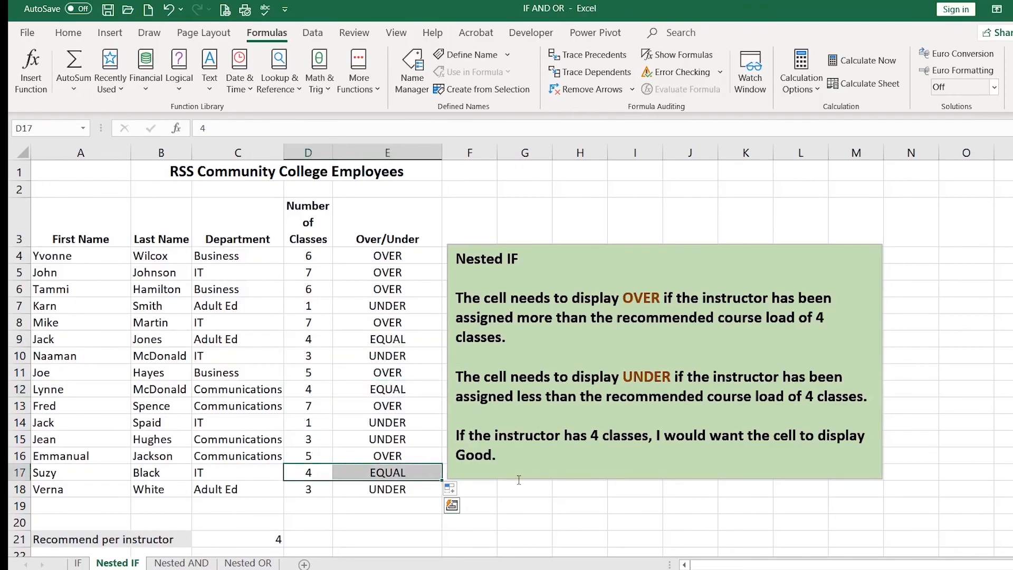